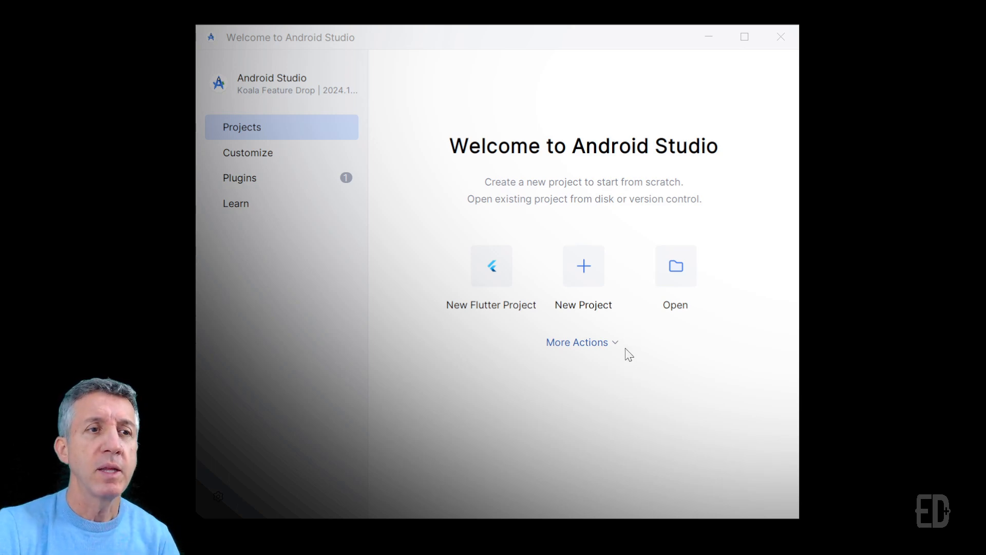
Step: Start a new phone and tablet project from the Empty Activity template
{"action": "left_click", "coordinate": [585, 269]}
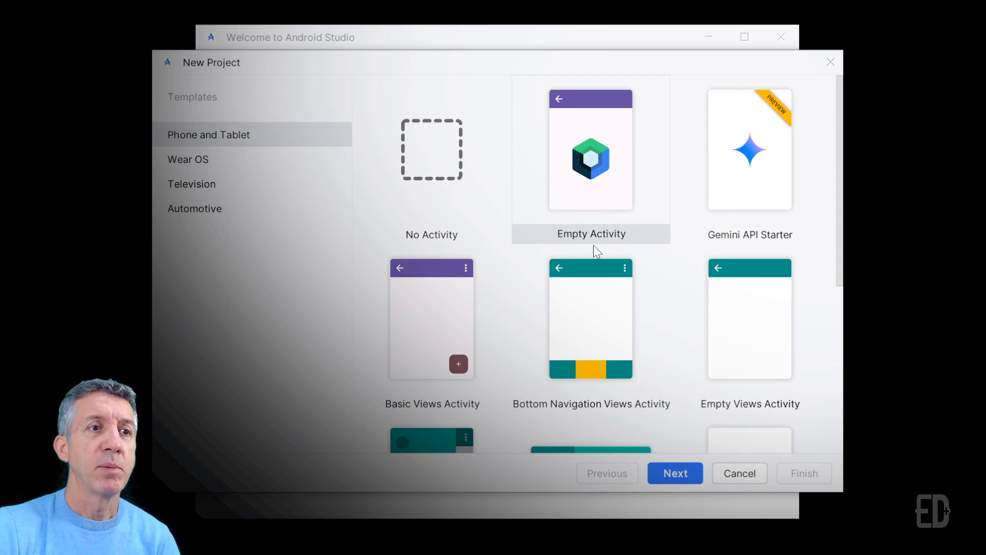
{"action": "left_click", "coordinate": [583, 164]}
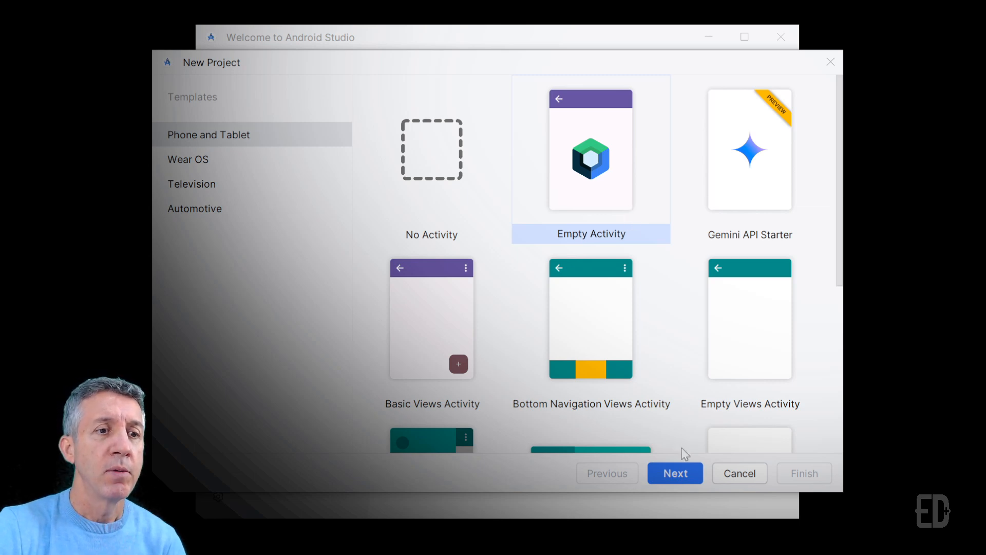
{"action": "left_click", "coordinate": [682, 480]}
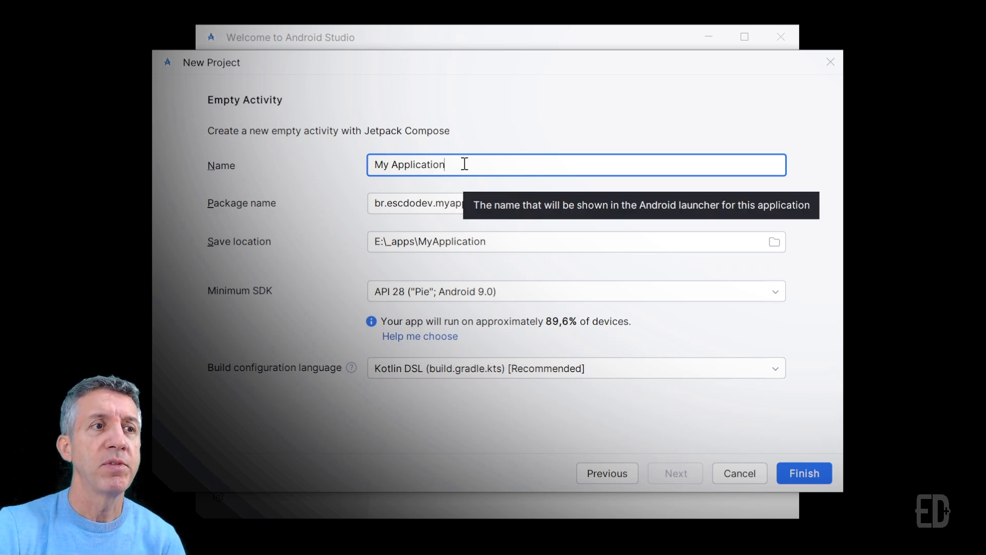
Step: Name the project OlaMundo, keep the API 28 minimum SDK and Kotlin DSL build configuration, and create the project
{"action": "left_click_drag", "start_coordinate": [465, 164], "coordinate": [353, 168]}
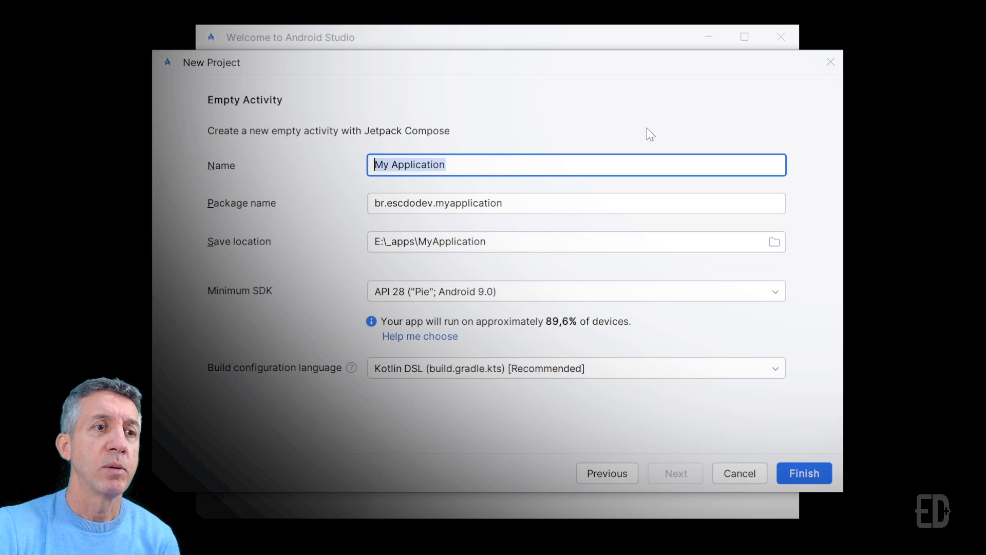
{"action": "type", "text": "O"}
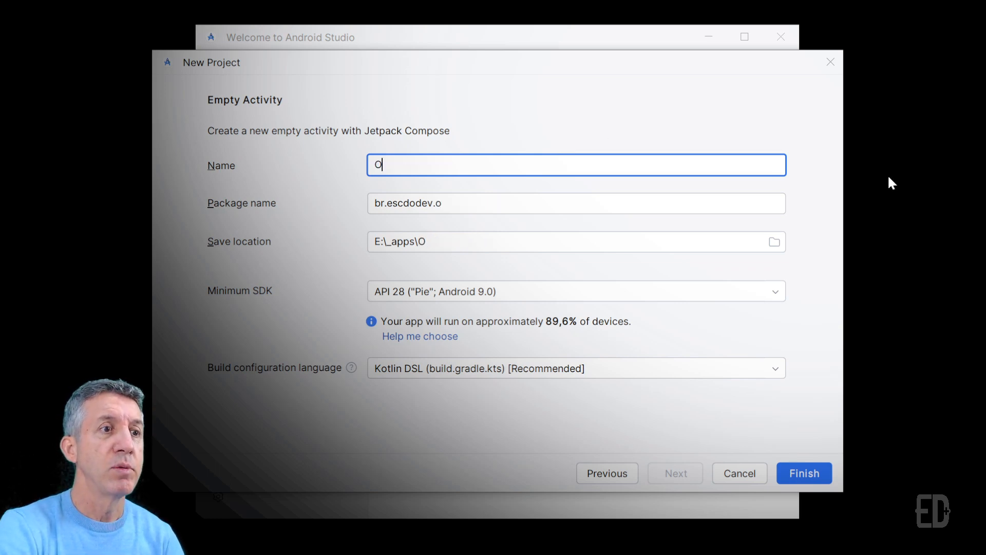
{"action": "type", "text": "ls"}
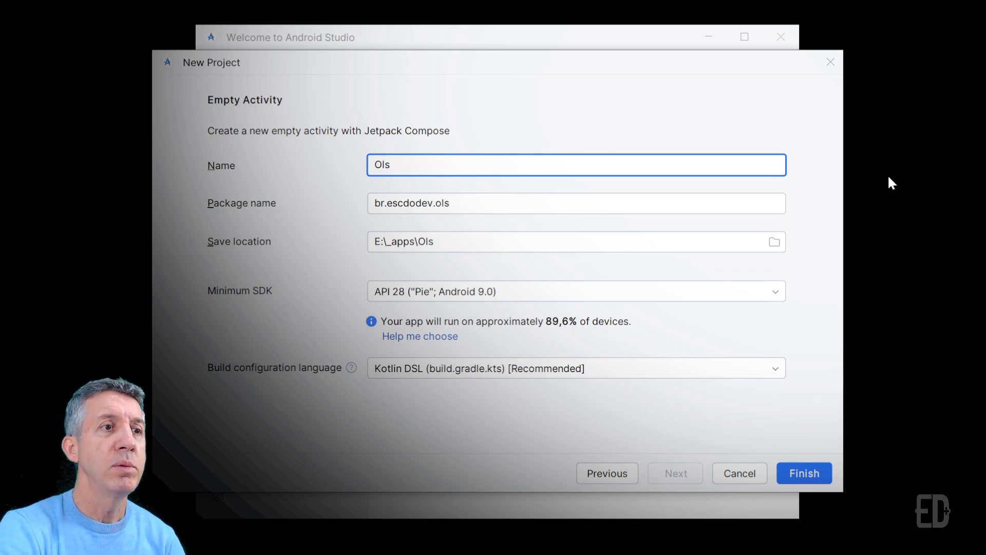
{"action": "key", "text": "BackSpace"}
{"action": "key", "text": "BackSpace"}
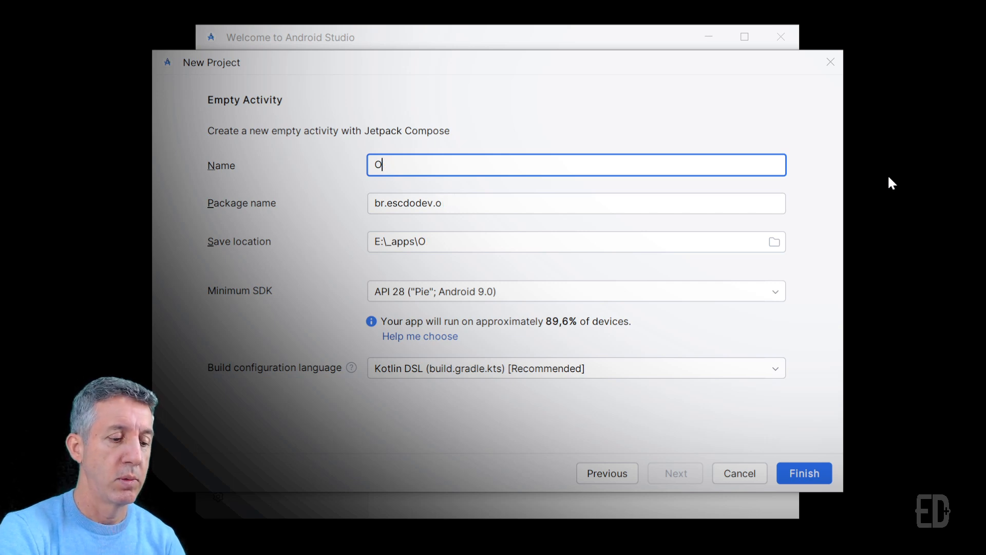
{"action": "type", "text": "a"}
{"action": "key", "text": "BackSpace"}
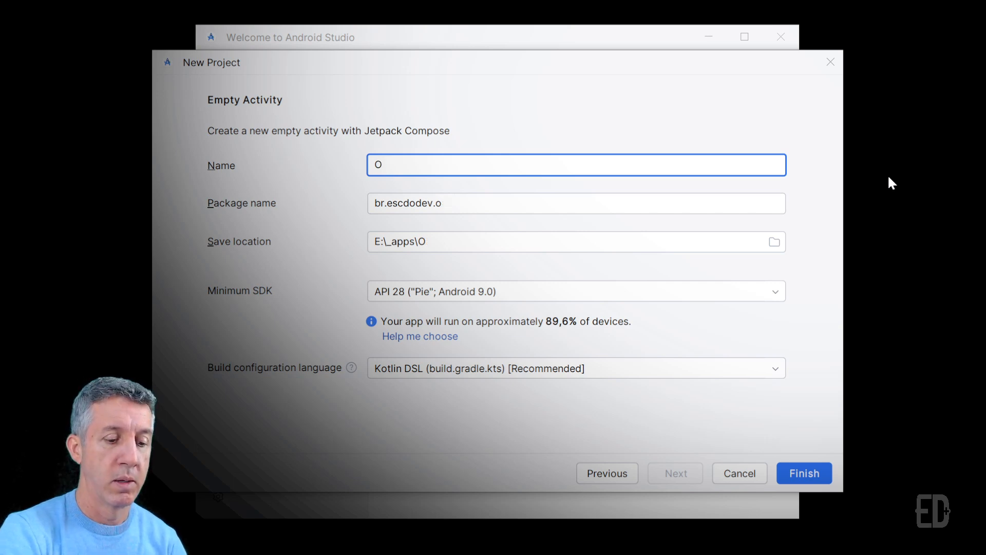
{"action": "type", "text": "laMundo"}
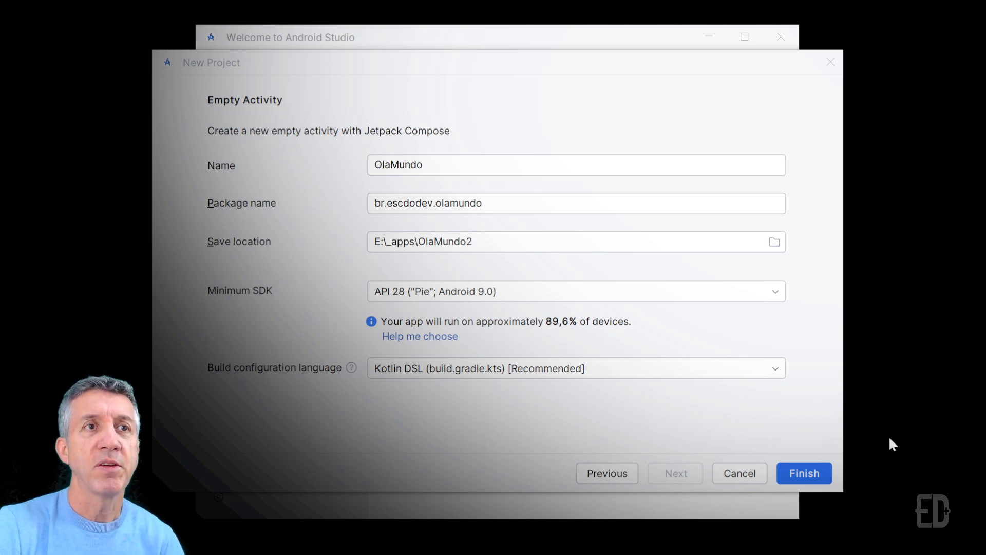
{"action": "left_click", "coordinate": [803, 474]}
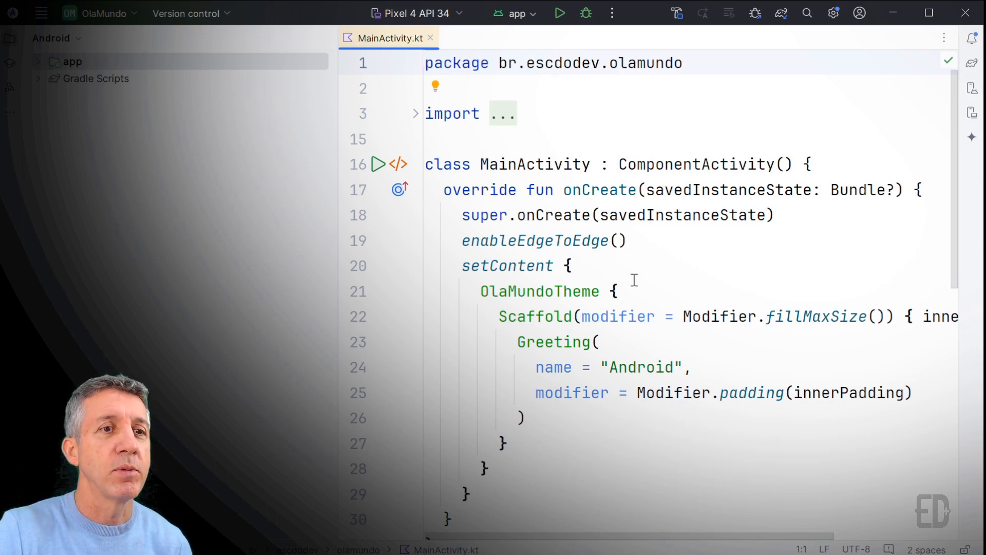
Step: Examine in MainActivity.kt the name argument passed to Greeting and the text that the Greeting composable displays
{"action": "scroll", "coordinate": [634, 280], "scroll_direction": "down", "scroll_amount": 6}
{"action": "scroll", "coordinate": [647, 262], "scroll_direction": "up", "scroll_amount": 1}
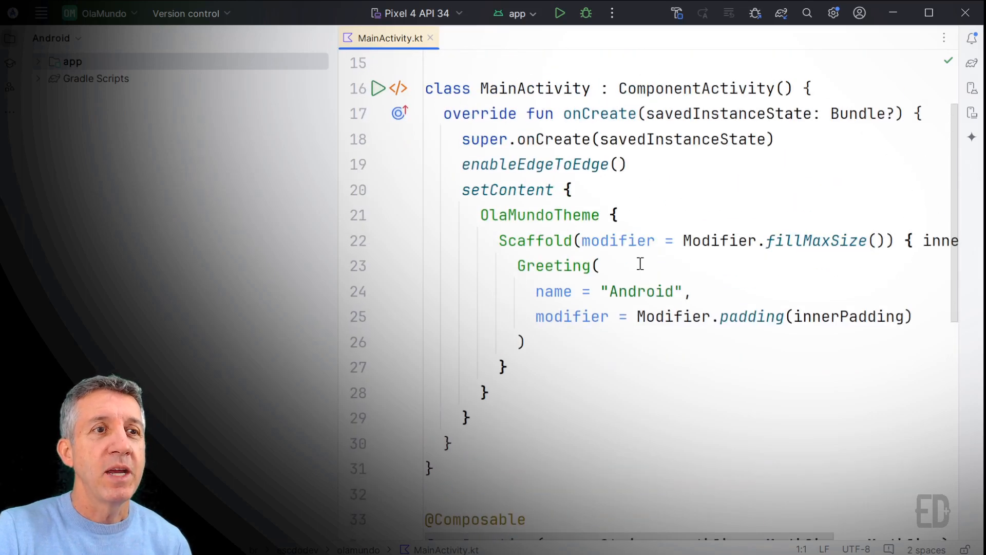
{"action": "double_click", "coordinate": [638, 291]}
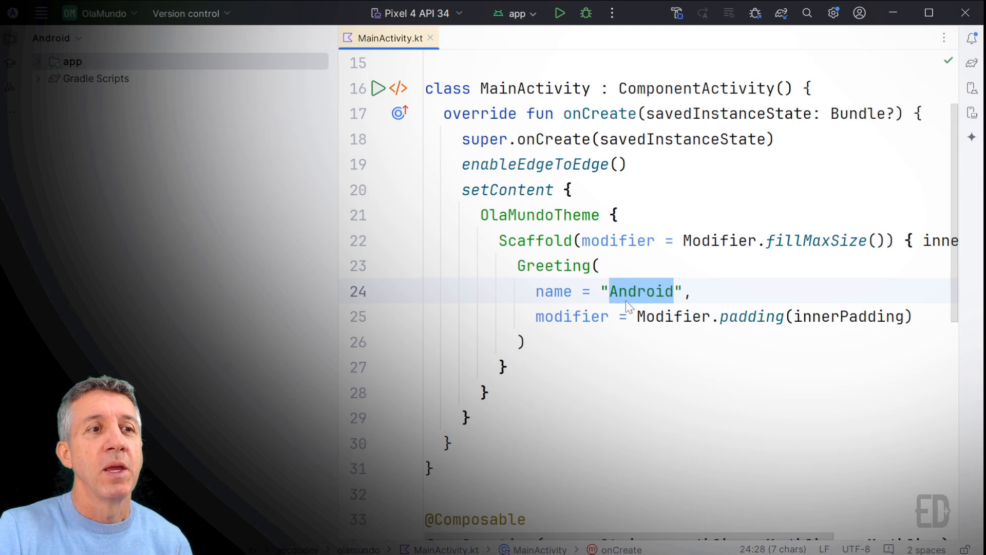
{"action": "scroll", "coordinate": [621, 307], "scroll_direction": "down", "scroll_amount": 3}
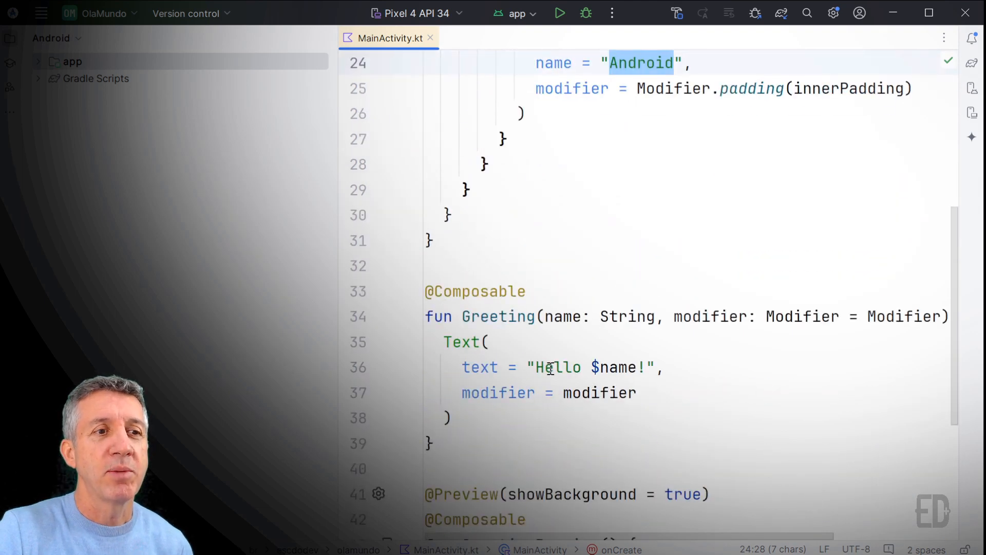
{"action": "double_click", "coordinate": [550, 368]}
{"action": "scroll", "coordinate": [617, 265], "scroll_direction": "up", "scroll_amount": 2}
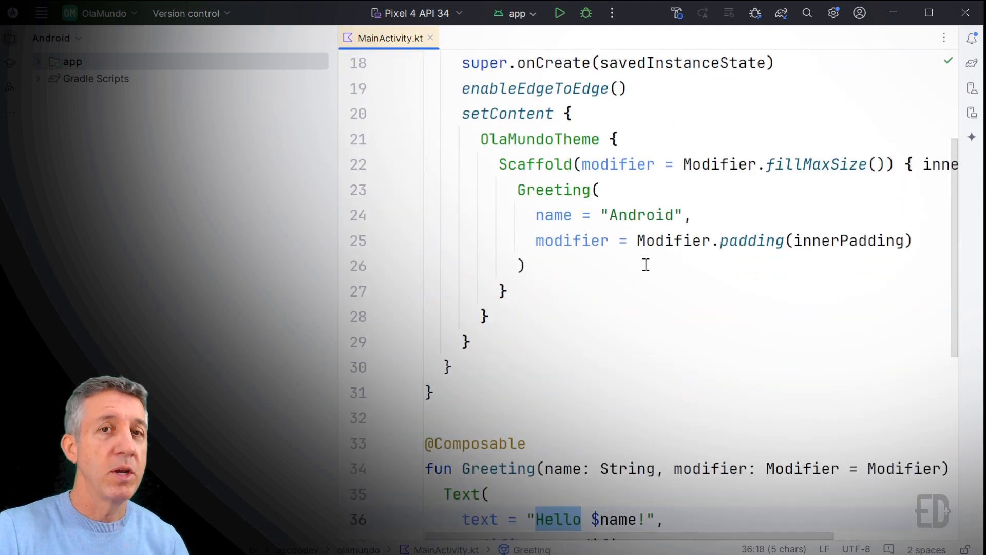
{"action": "scroll", "coordinate": [712, 262], "scroll_direction": "up", "scroll_amount": 2}
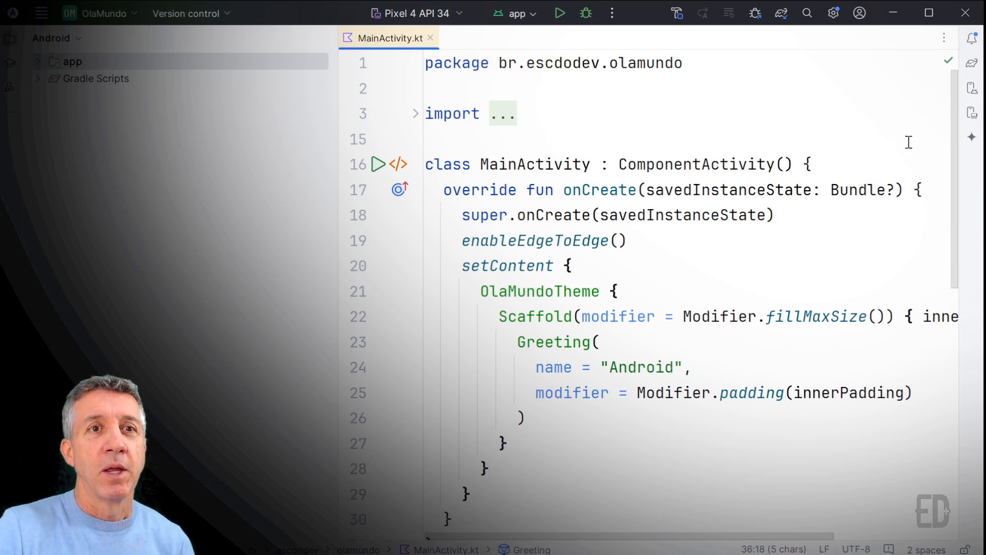
Step: Begin creating a virtual device in the Device Manager, using the Pixel 3a phone as its hardware definition
{"action": "left_click", "coordinate": [972, 92]}
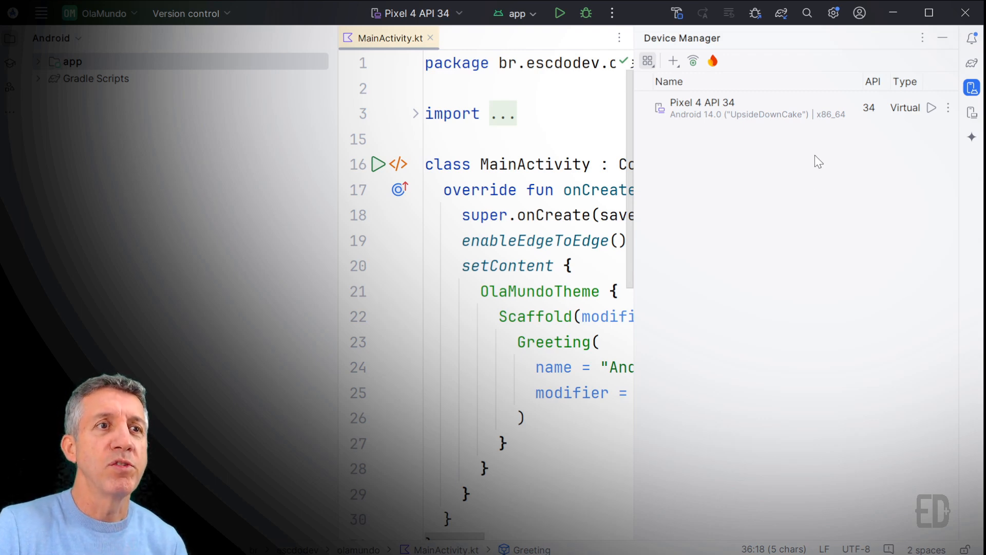
{"action": "left_click", "coordinate": [671, 61]}
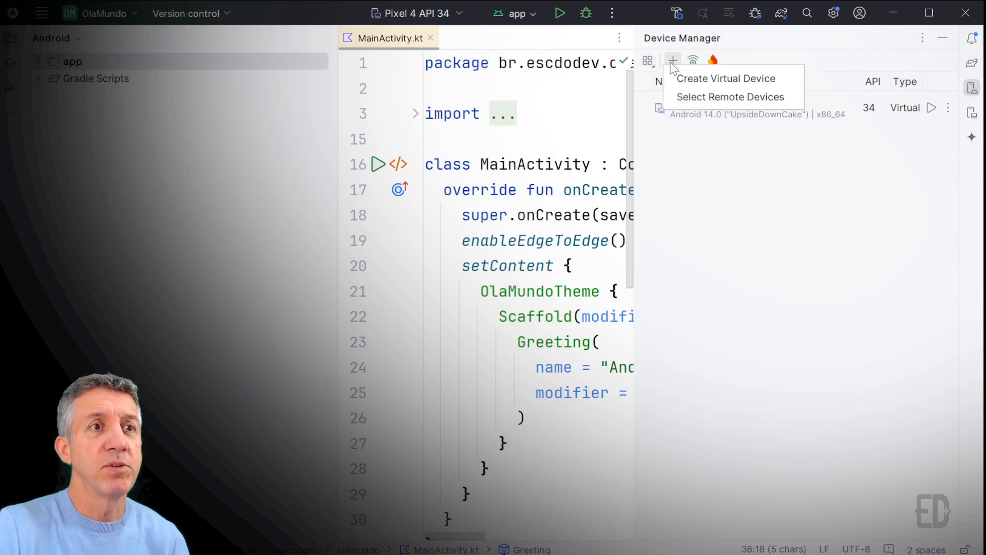
{"action": "left_click", "coordinate": [709, 84]}
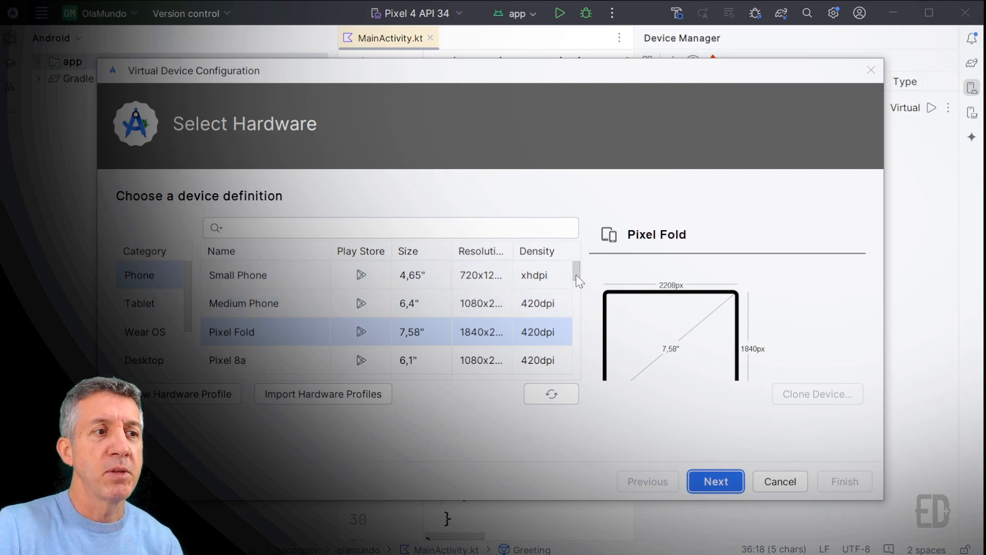
{"action": "left_click_drag", "start_coordinate": [576, 275], "coordinate": [573, 291]}
{"action": "left_click_drag", "start_coordinate": [572, 298], "coordinate": [562, 351]}
{"action": "left_click", "coordinate": [308, 316]}
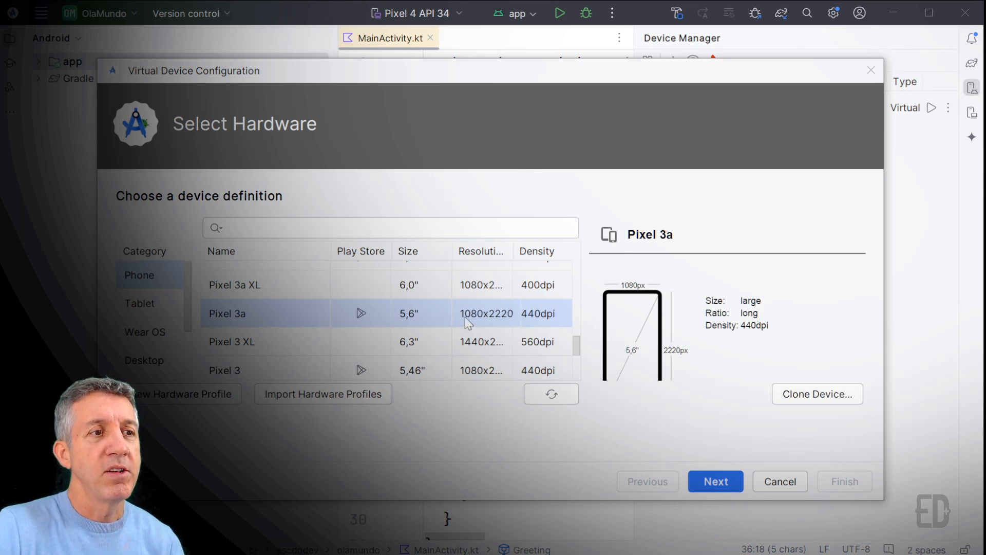
{"action": "left_click", "coordinate": [726, 488]}
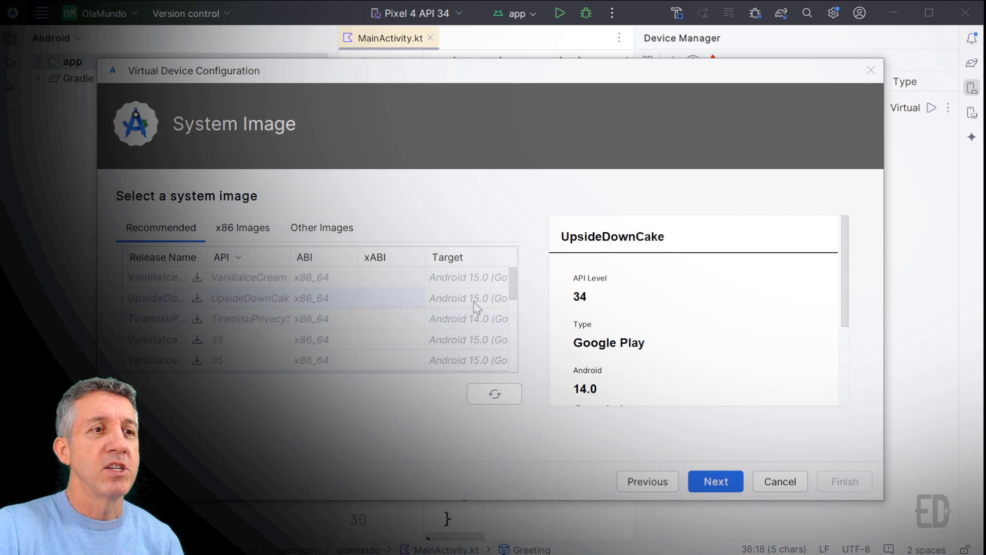
Step: Use the UpsideDownCake API 34 system image for the Pixel 3a and finish creating the virtual device
{"action": "left_click_drag", "start_coordinate": [514, 296], "coordinate": [515, 325]}
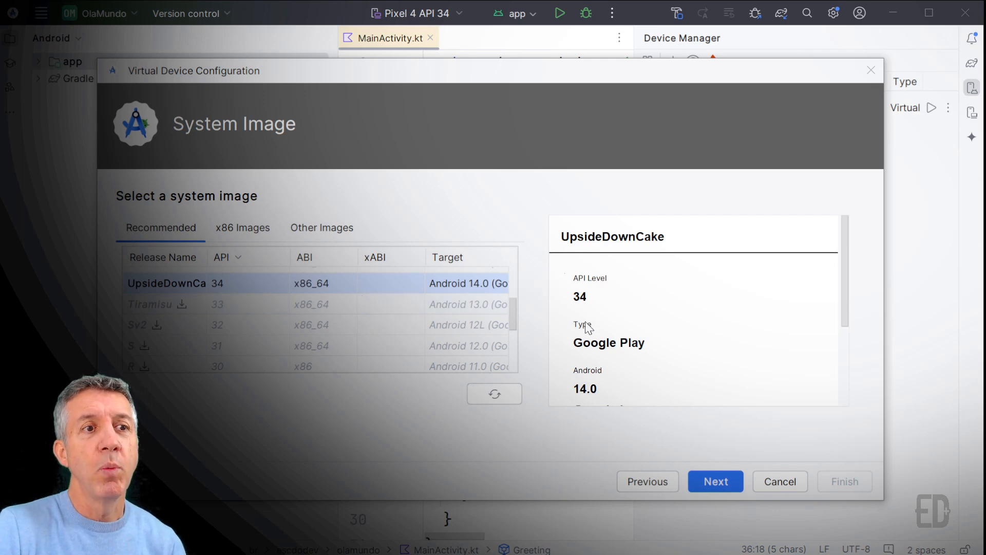
{"action": "left_click", "coordinate": [716, 482]}
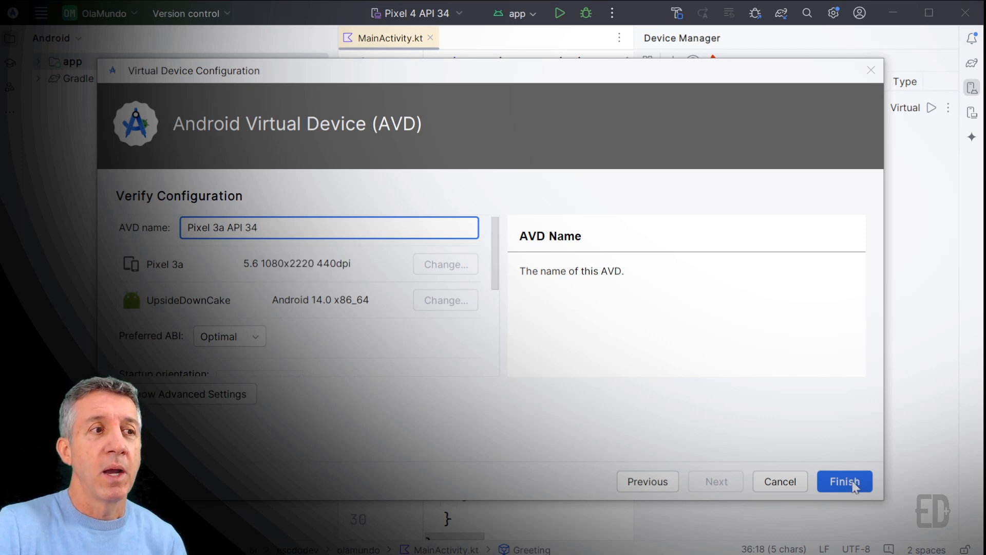
{"action": "left_click", "coordinate": [857, 485]}
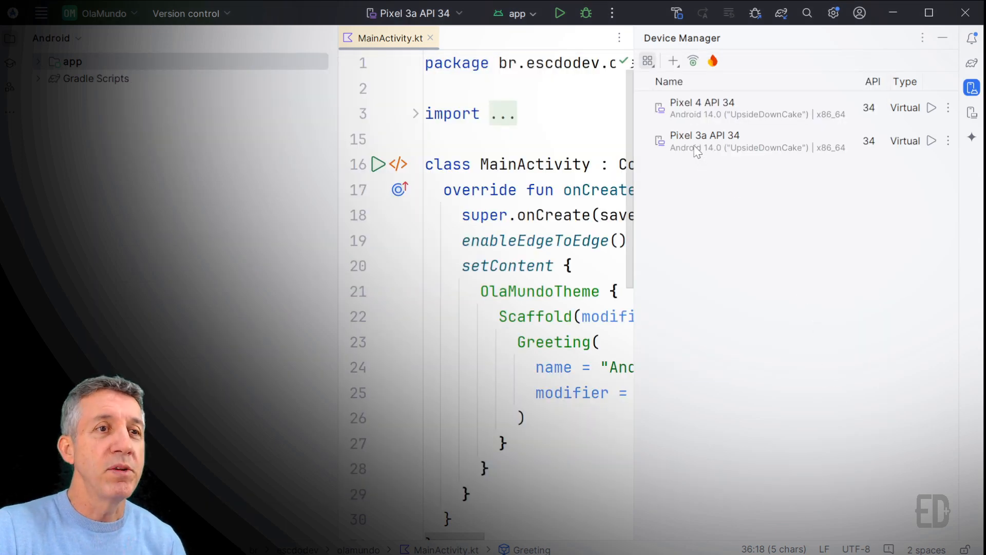
Step: Run the app on the Pixel 3a API 34 virtual device
{"action": "left_click", "coordinate": [730, 149]}
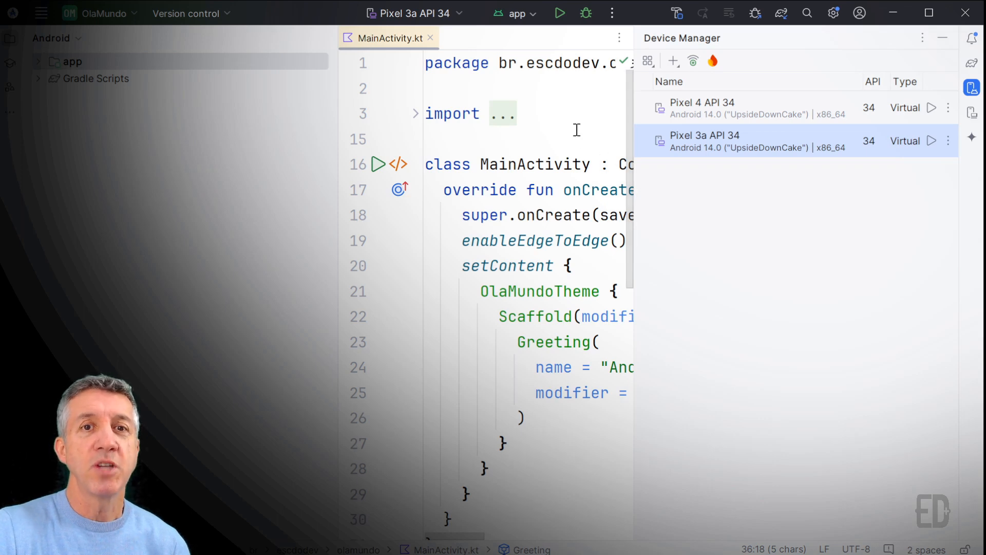
{"action": "left_click", "coordinate": [559, 12]}
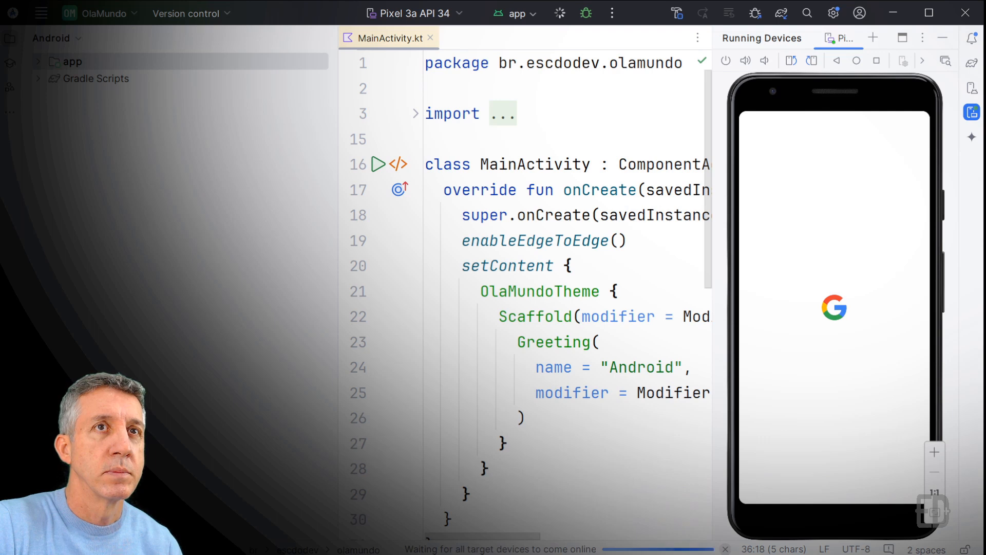